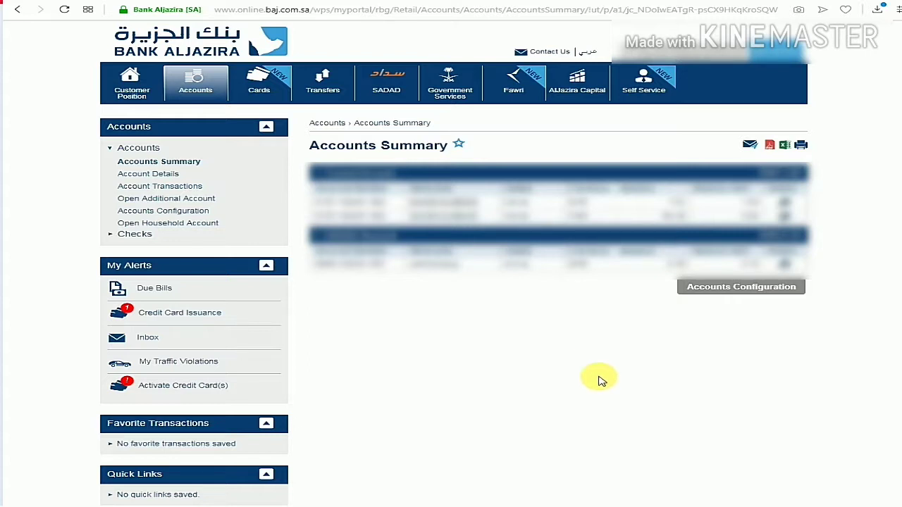
- Go to Transfers > Add New Beneficiary and show the Beneficiary Type choices
click(341, 93)
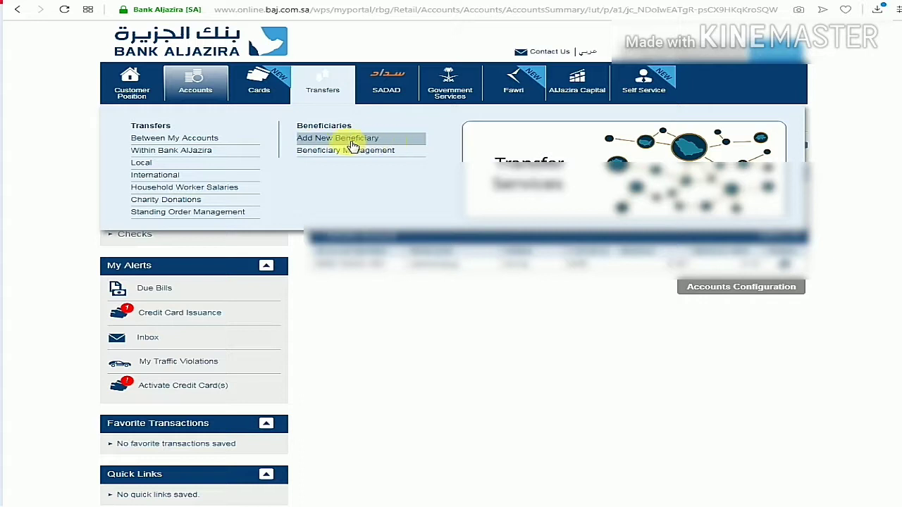
click(323, 140)
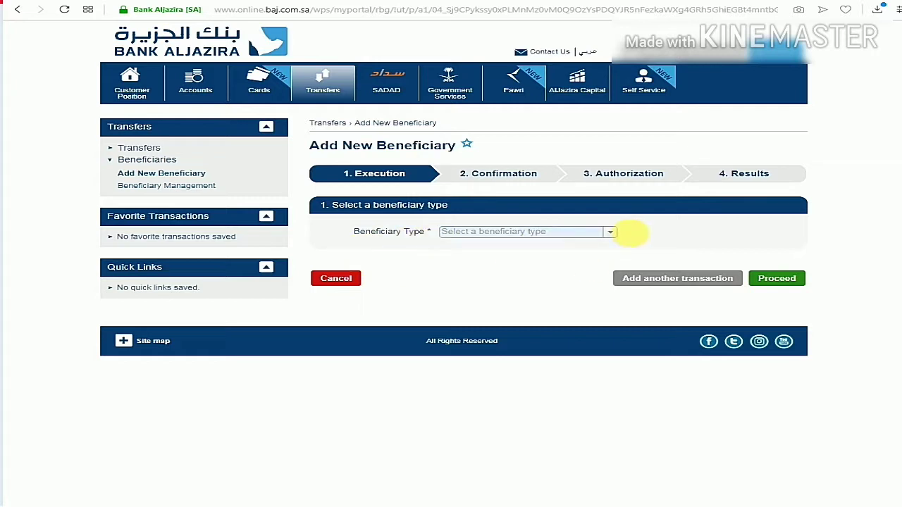
click(613, 233)
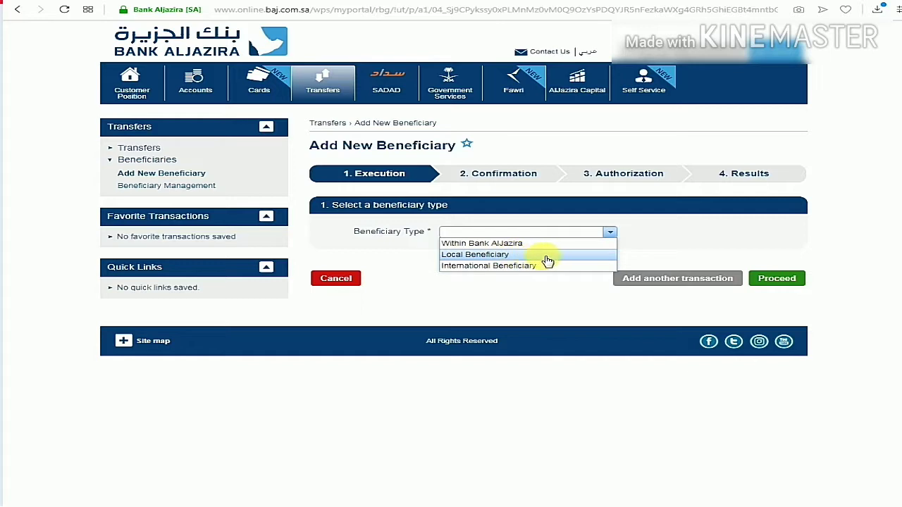
- Choose Local Beneficiary as the type and enter the beneficiary's full name and nickname
click(479, 255)
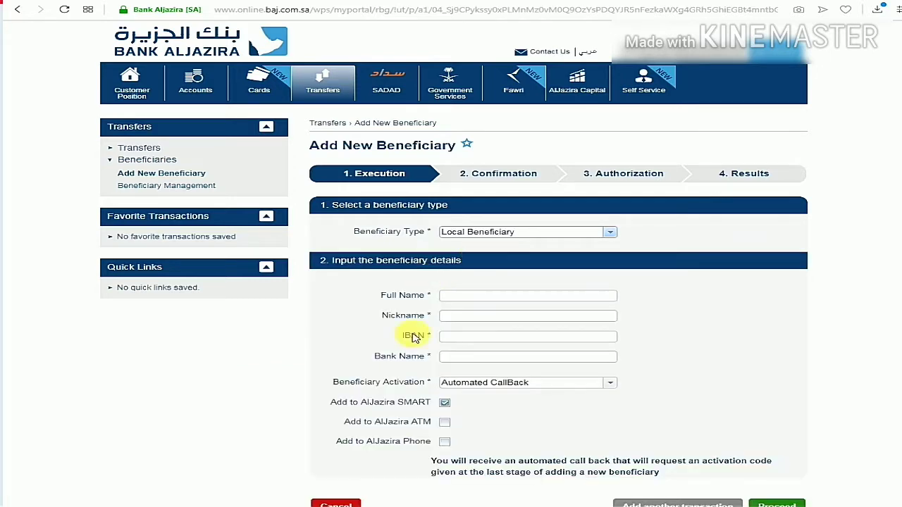
scroll(535, 298, down, 1)
click(511, 241)
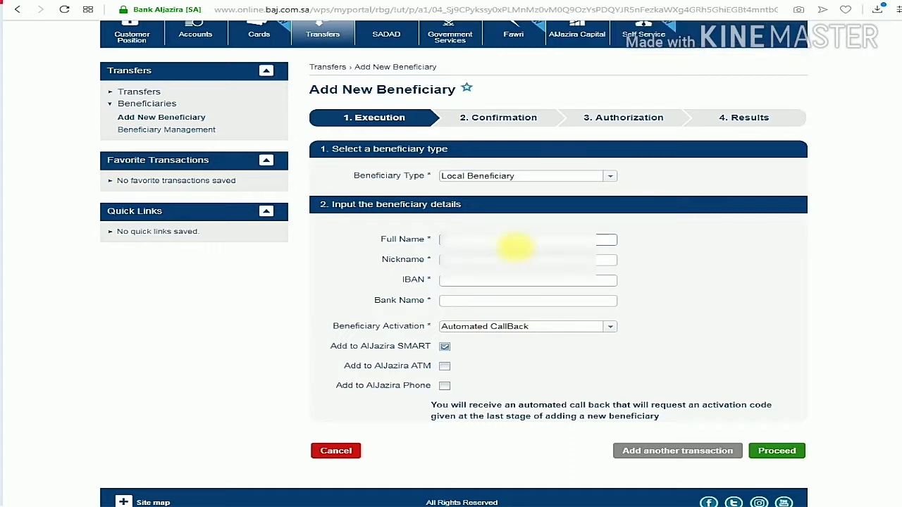
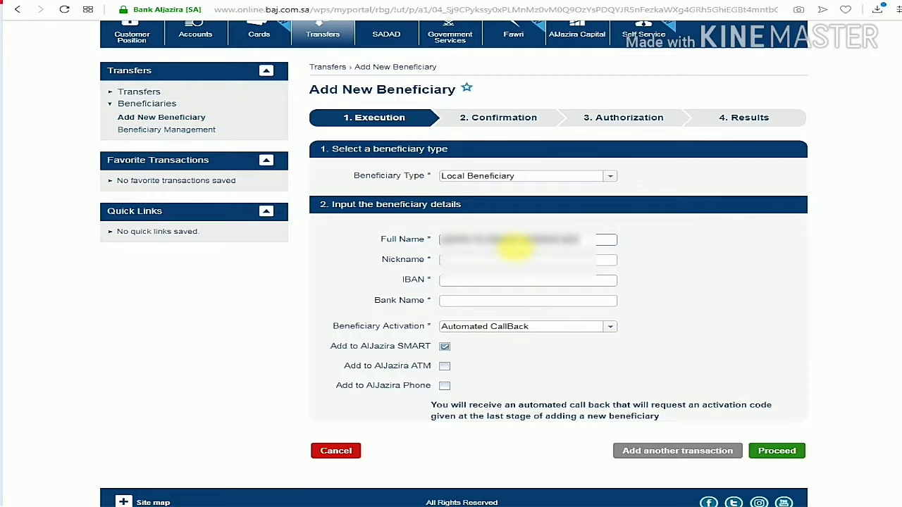
click(519, 258)
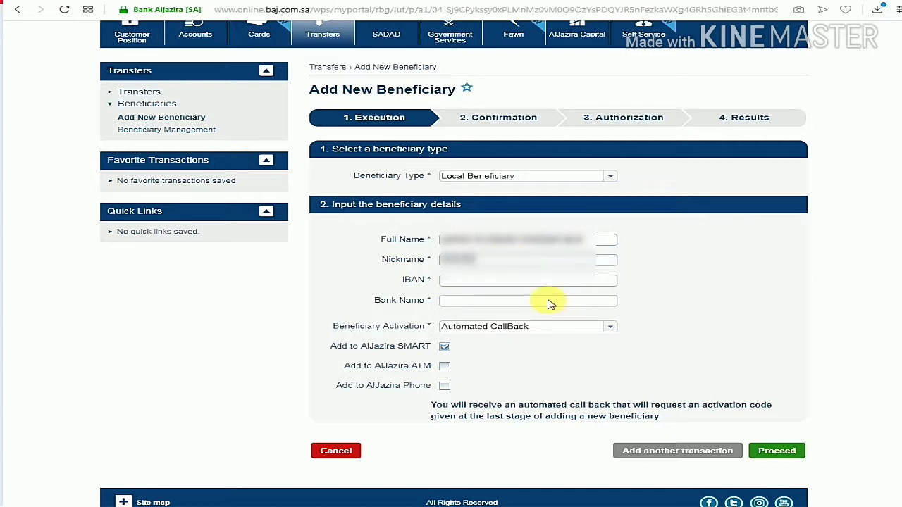
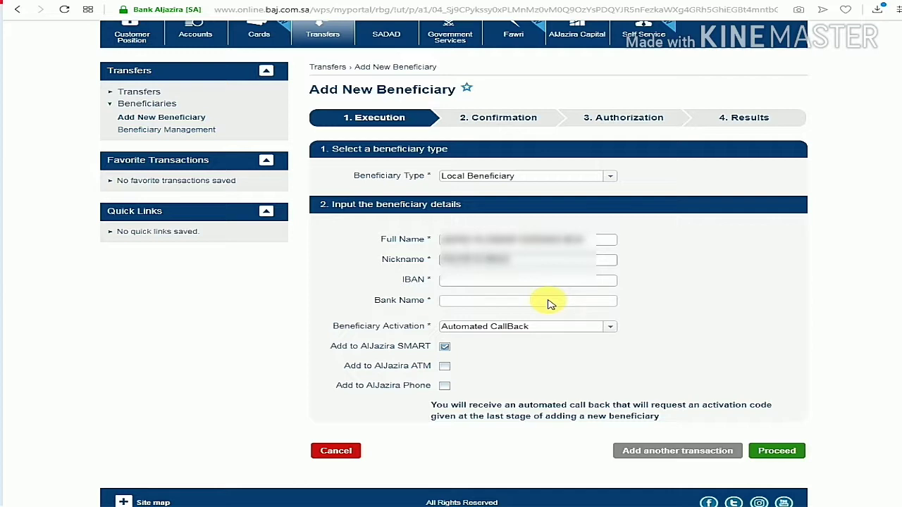
- Enter the beneficiary's SA-prefixed IBAN so it validates and shows Alinma Bank
text(xxxxxxx)
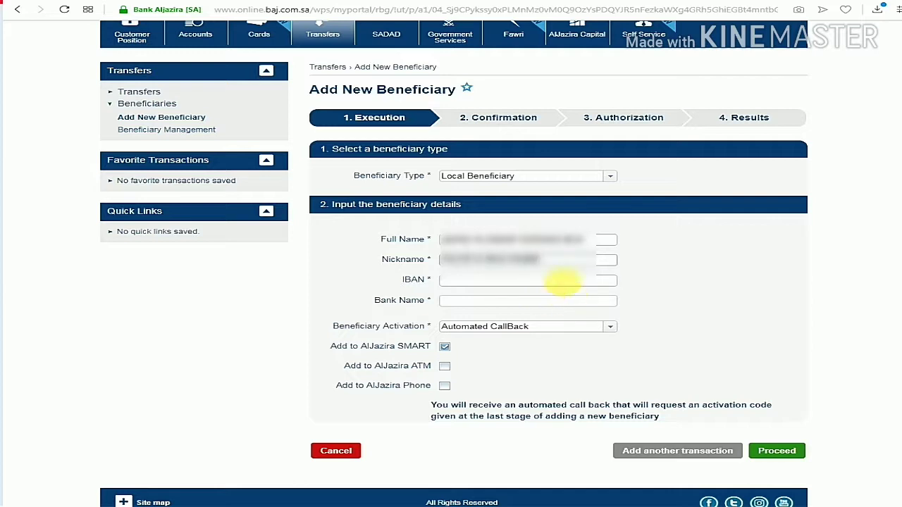
click(457, 283)
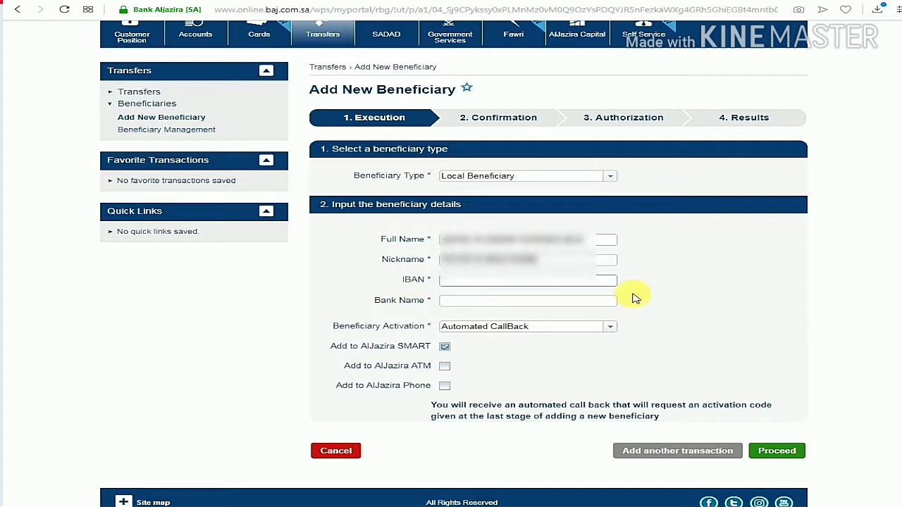
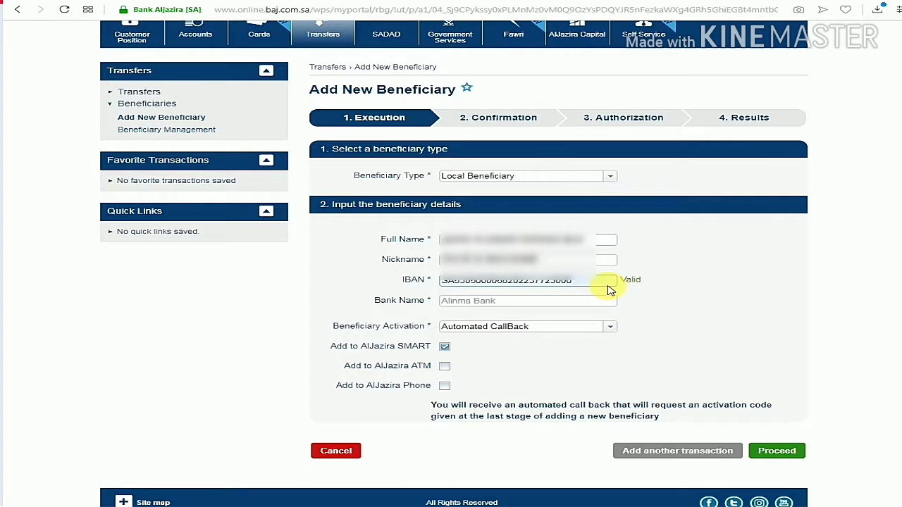
- Add the beneficiary to AlJazira ATM and AlJazira Phone, then proceed to confirmation
click(445, 366)
click(444, 388)
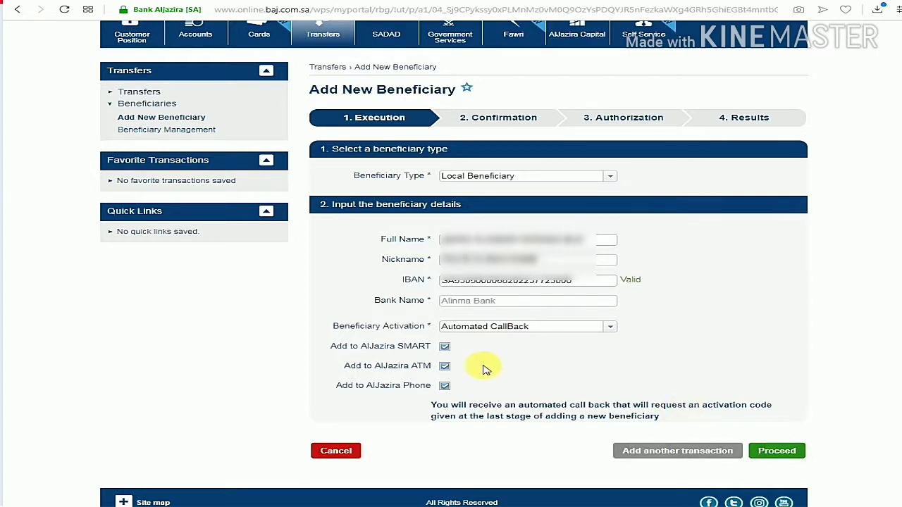
click(792, 457)
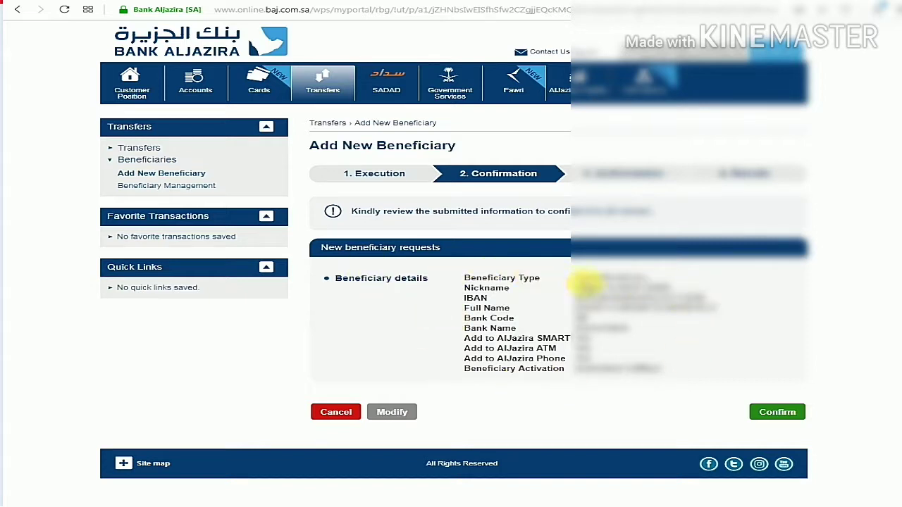
- Confirm the reviewed new-beneficiary details
click(779, 417)
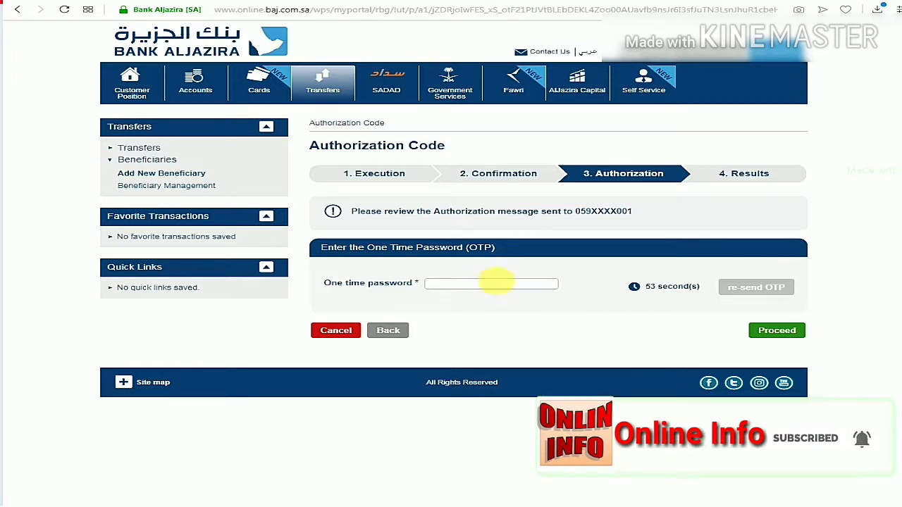
- Enter the one-time password received by SMS and submit it to authorize the beneficiary
click(504, 285)
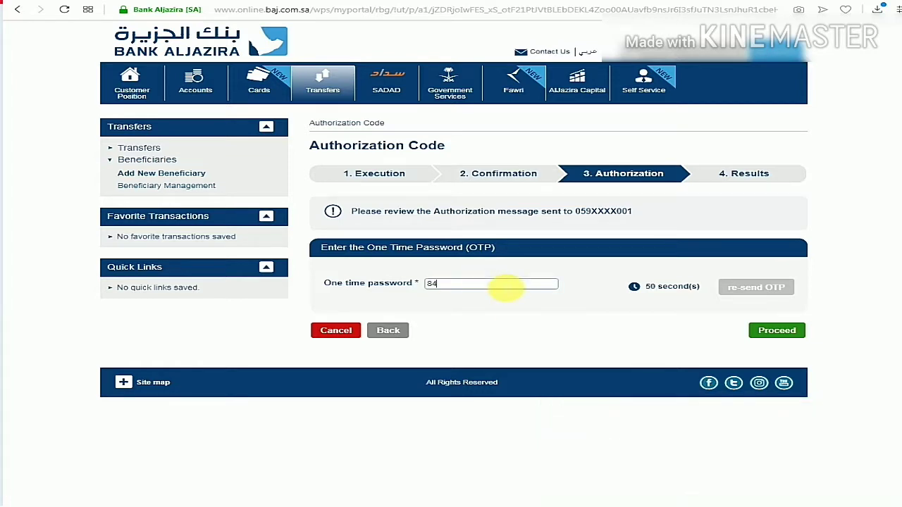
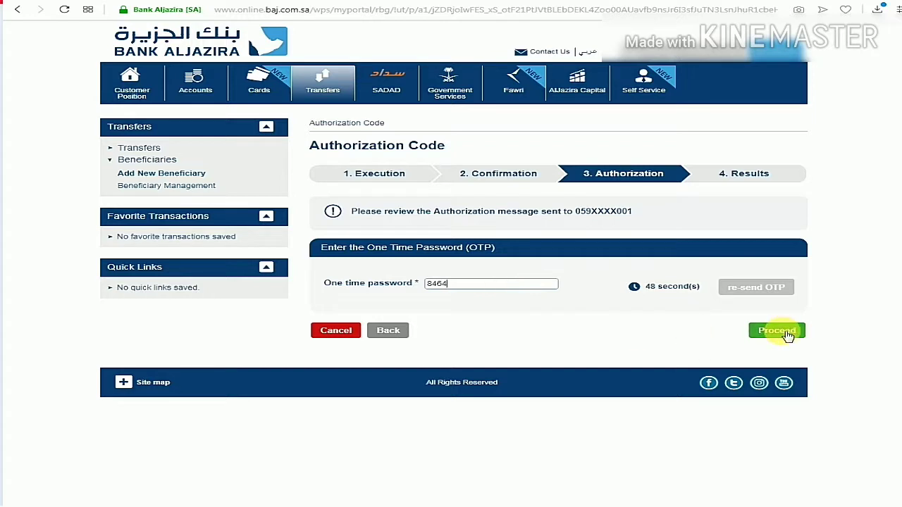
click(783, 332)
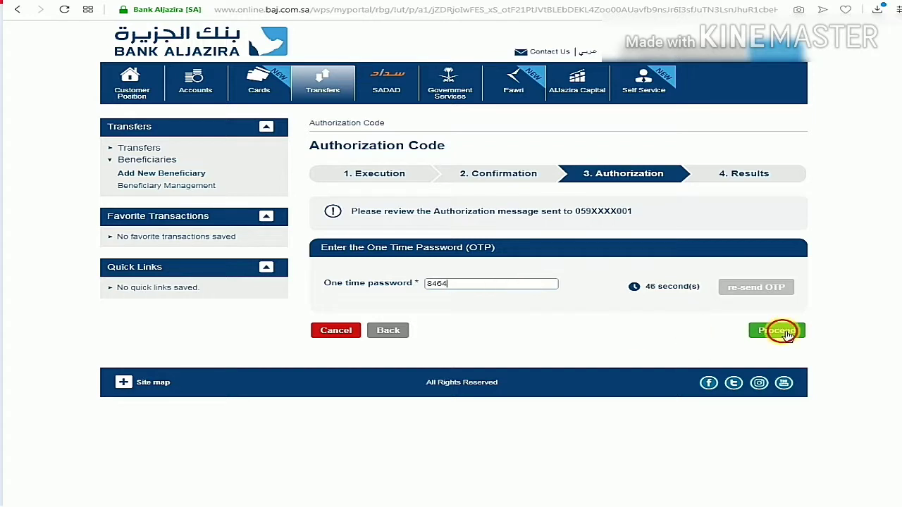